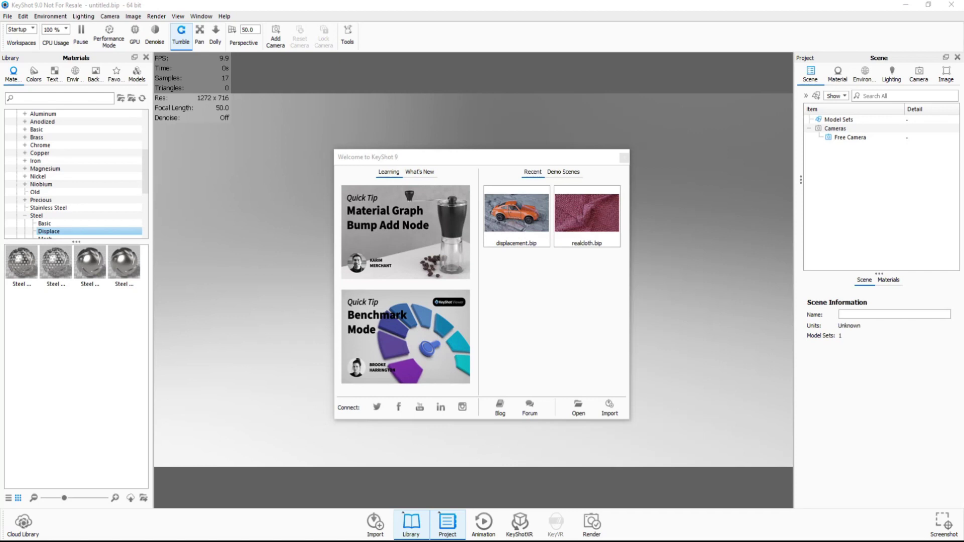
- Load displacement.bip from the Welcome dialog's Recent list
click(525, 216)
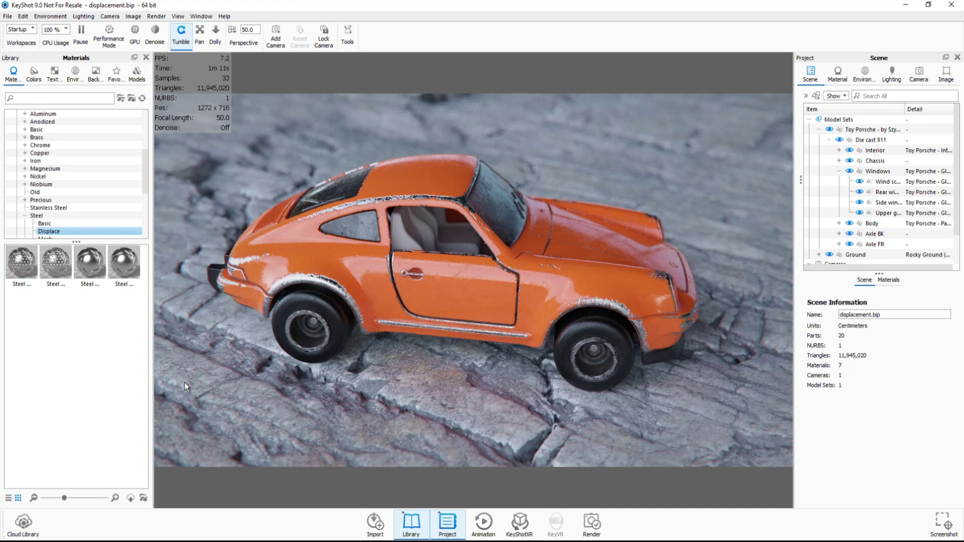
- Look through the Preferences pages without changing anything, then save a screenshot of the view
click(24, 16)
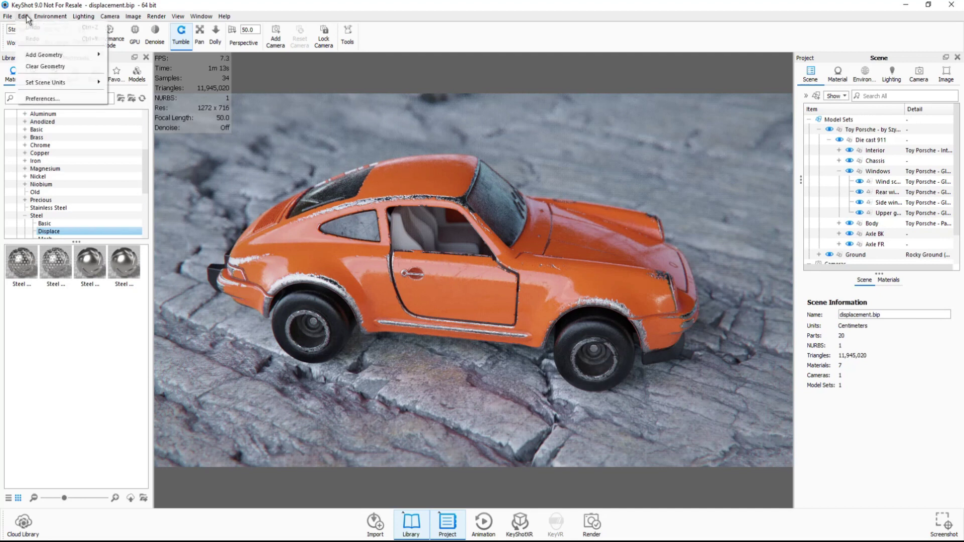
click(76, 98)
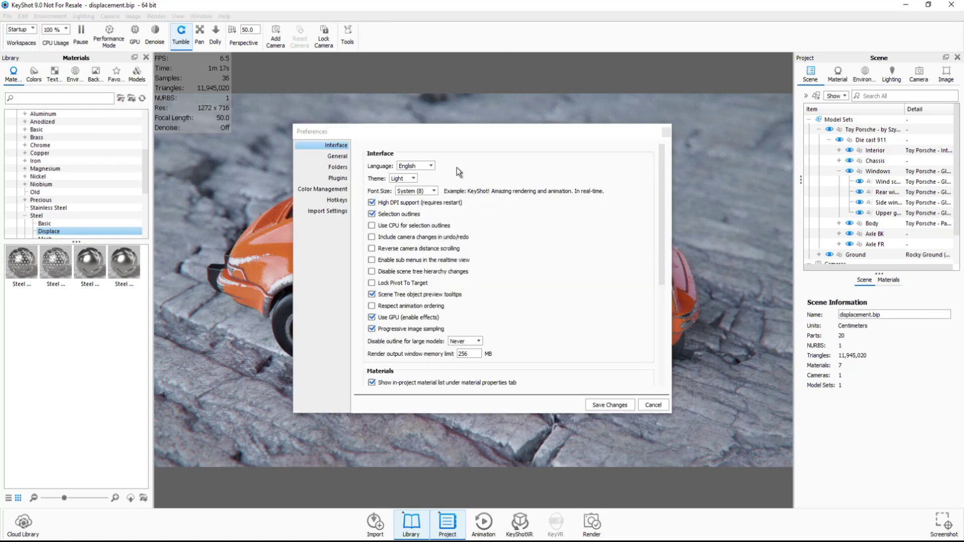
click(335, 156)
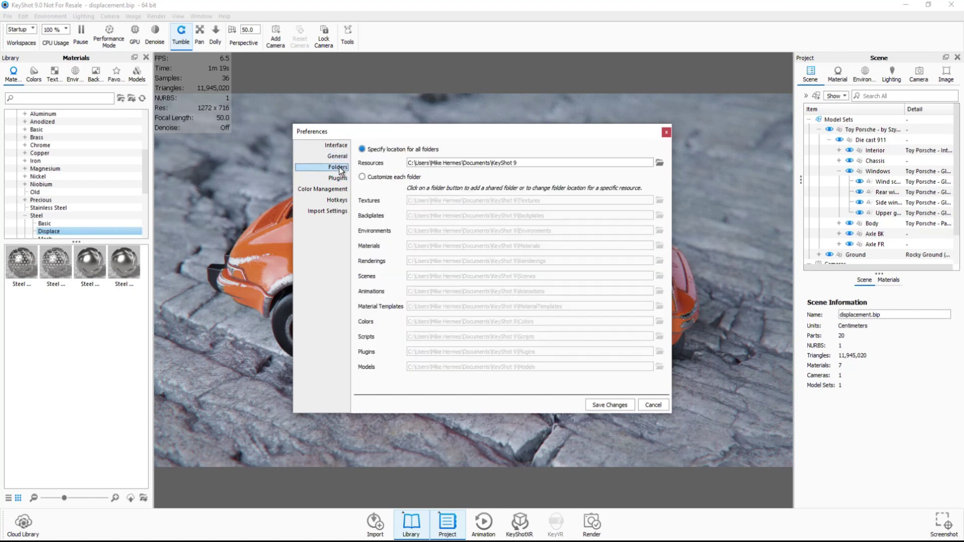
click(338, 178)
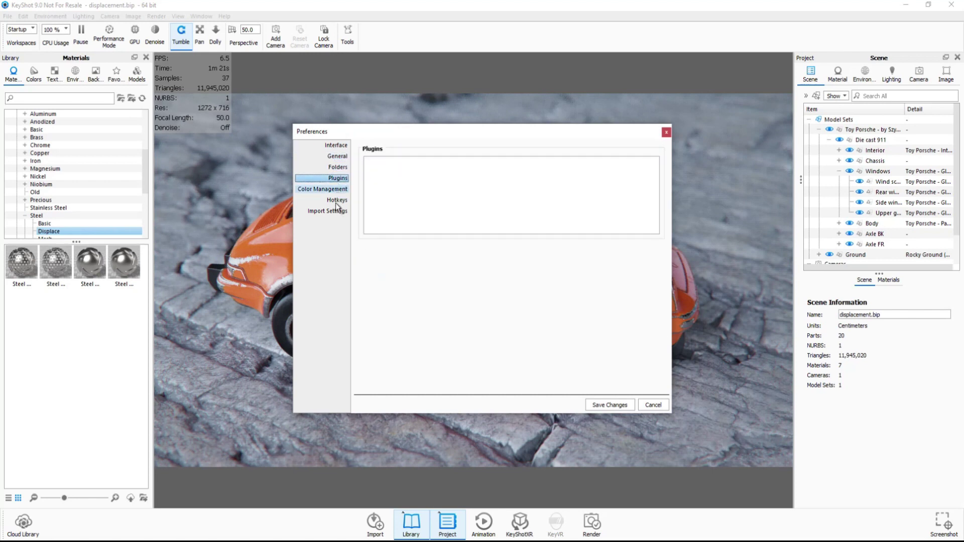
click(337, 201)
click(335, 211)
click(336, 145)
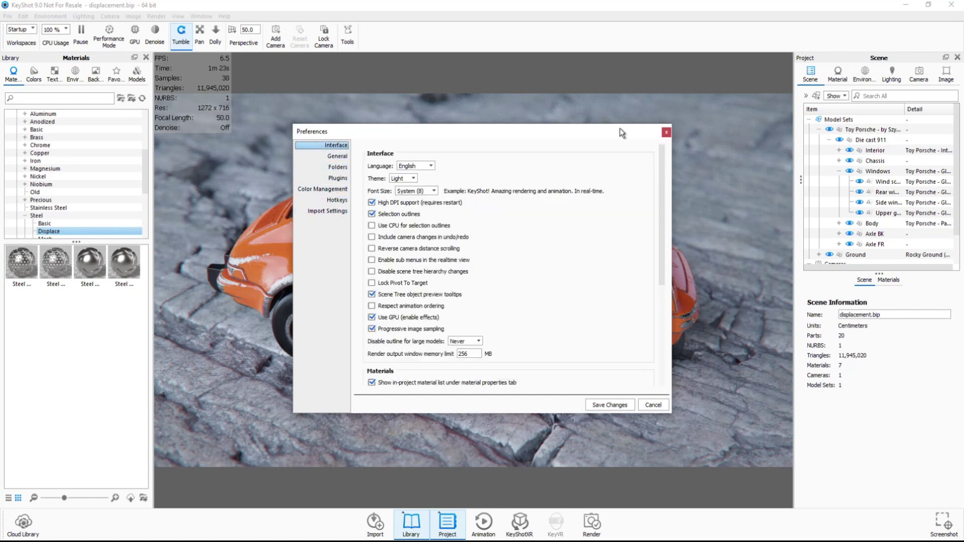
click(666, 132)
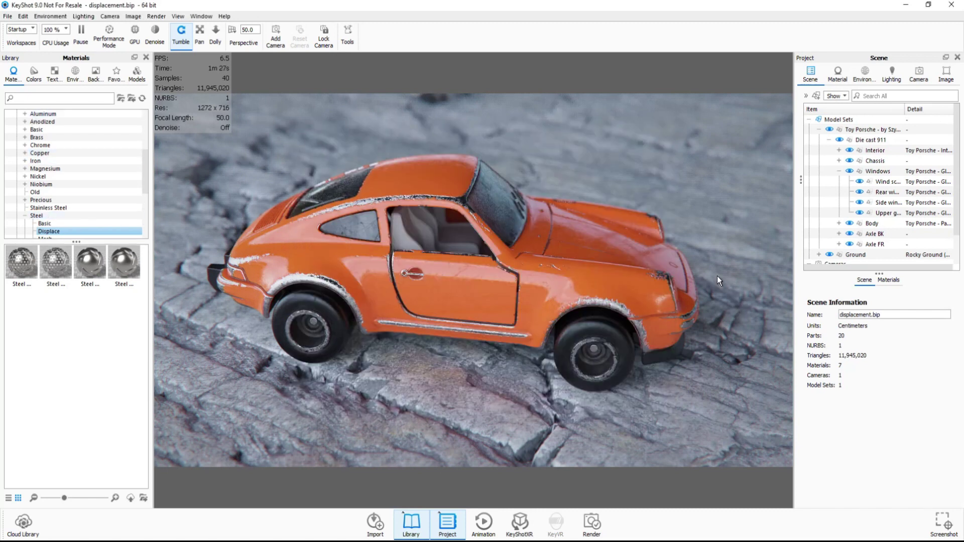
click(943, 522)
- Switch real-time rendering to GPU Mode from the Render menu
click(154, 16)
mouse_move(168, 54)
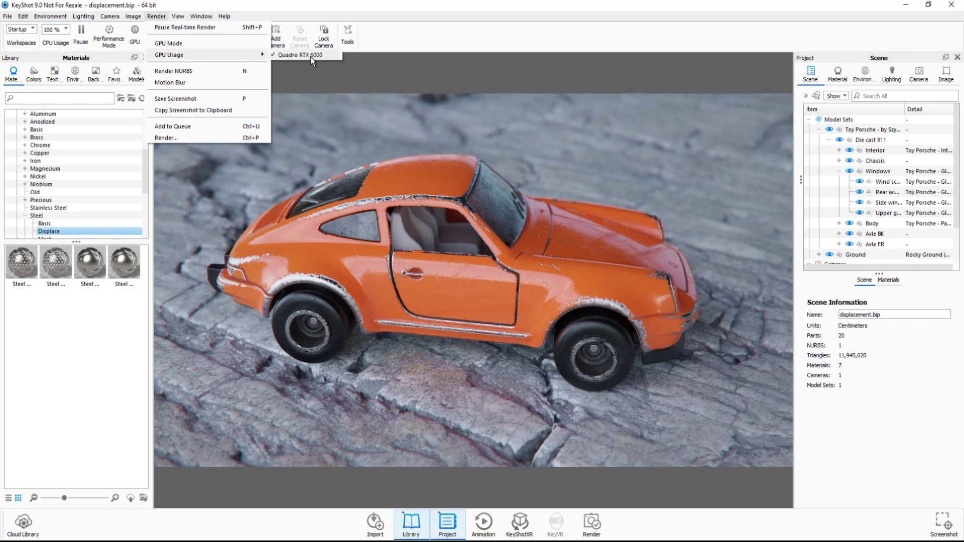
click(180, 47)
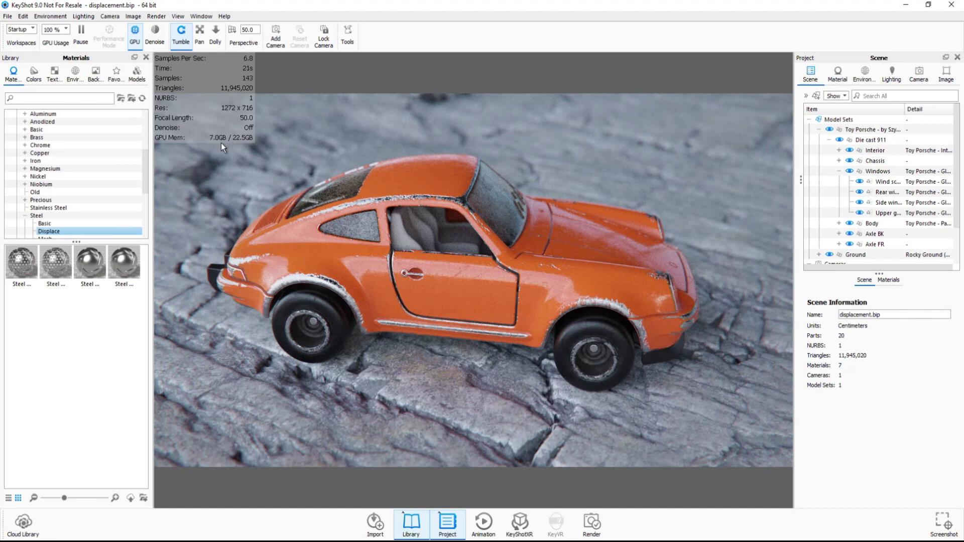
click(159, 17)
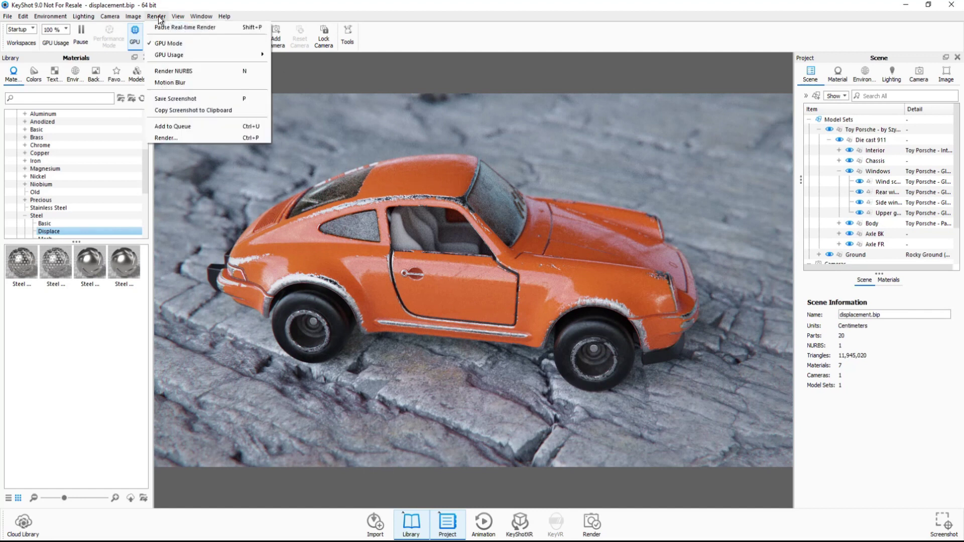
- Review the Render dialog's Output, Options and Animation pages, dismissing the no-animations warning
click(176, 137)
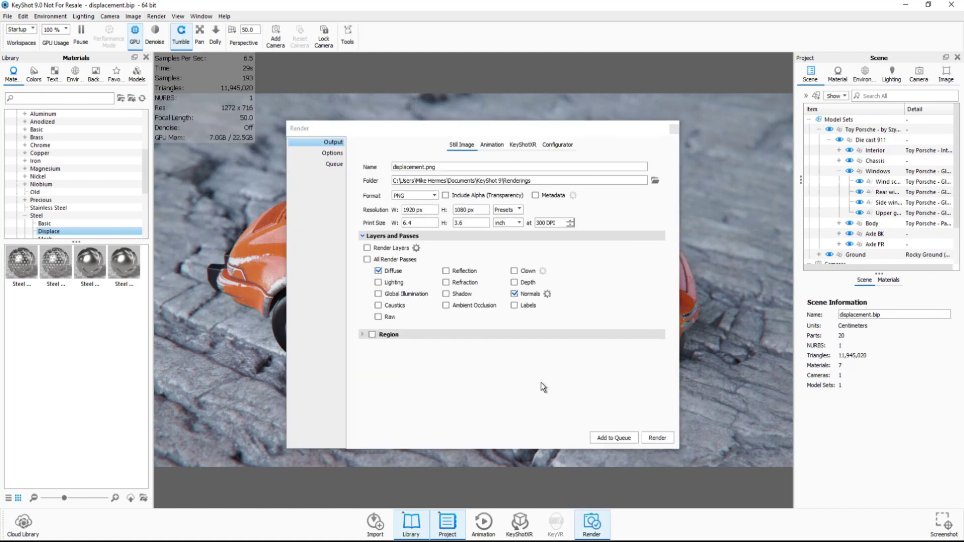
click(333, 152)
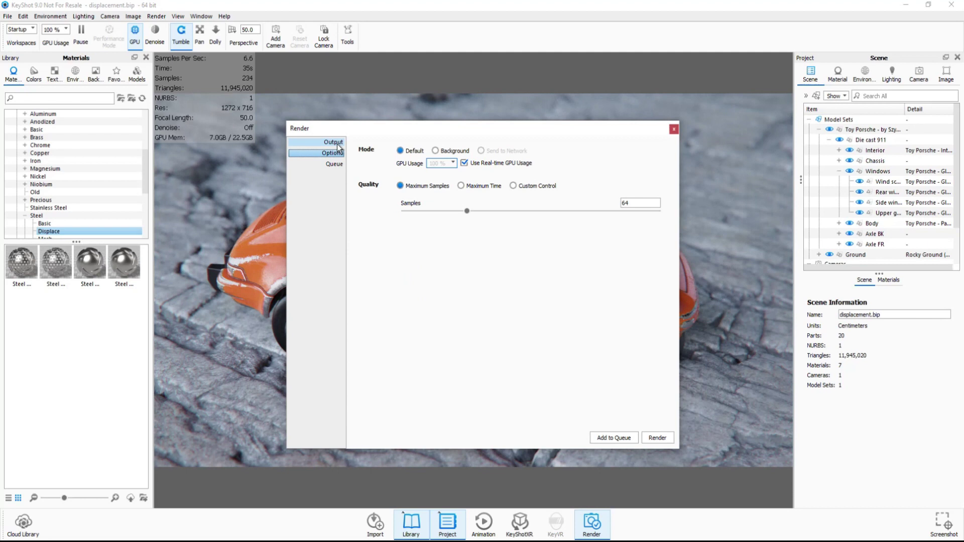
click(336, 143)
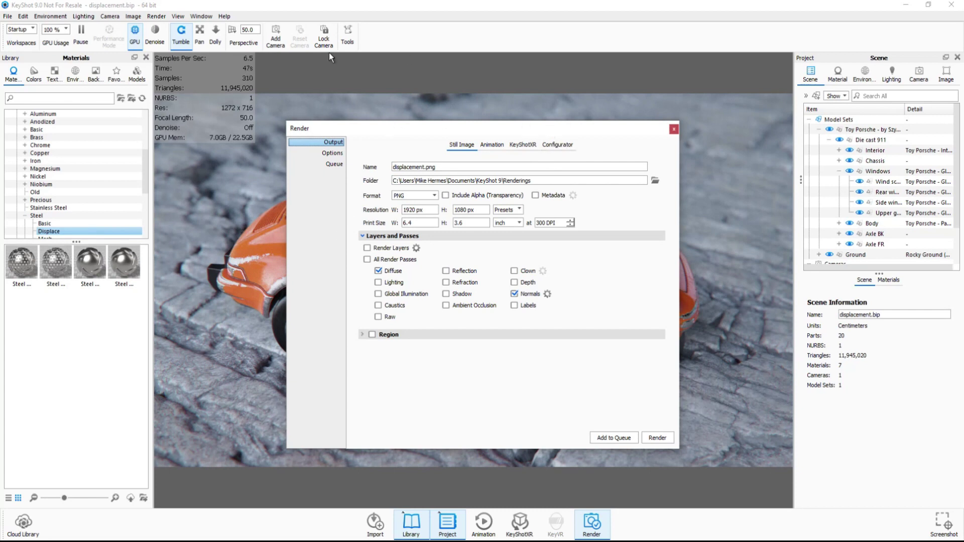
click(495, 150)
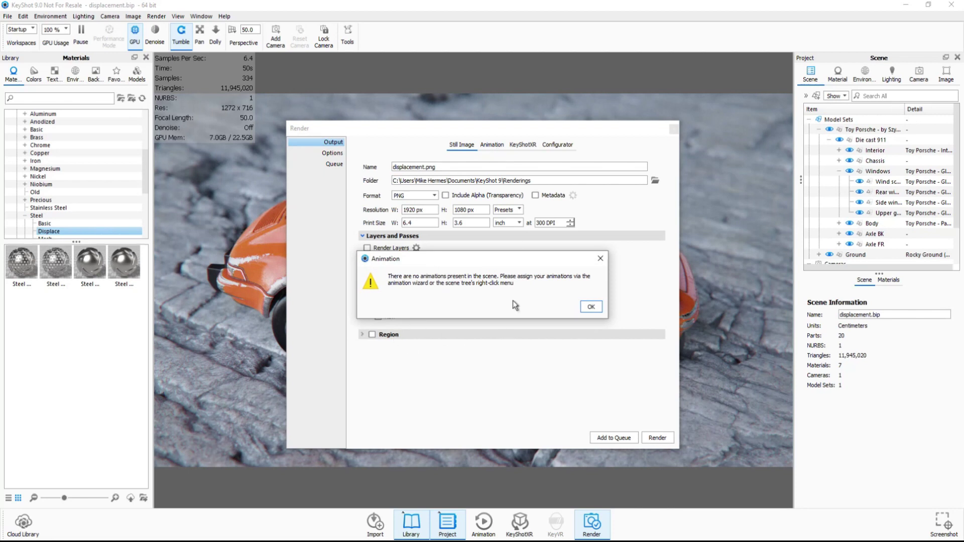
click(600, 259)
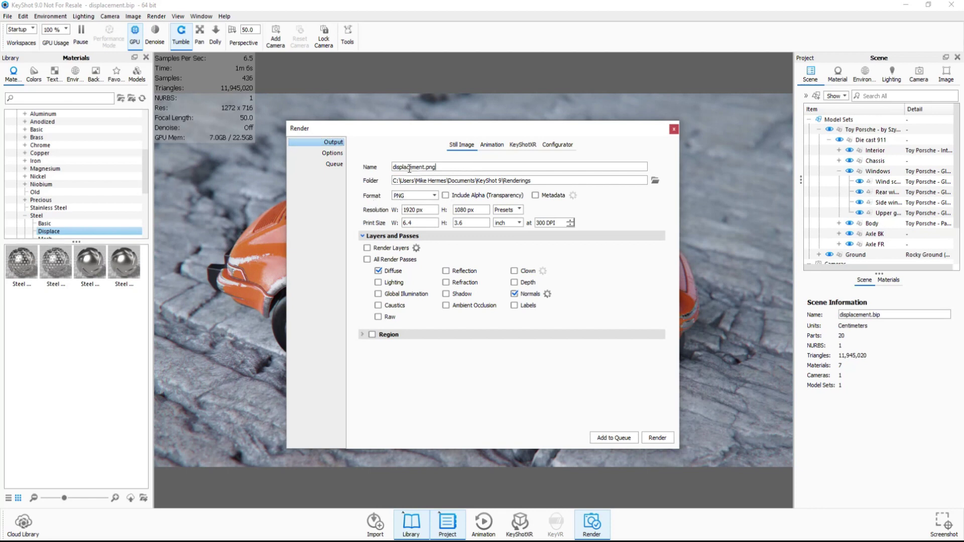
- Set the output file name to Dinkytoy and the output folder to Desktop
drag(460, 169, 350, 171)
text(D)
text(inkytoy)
click(555, 182)
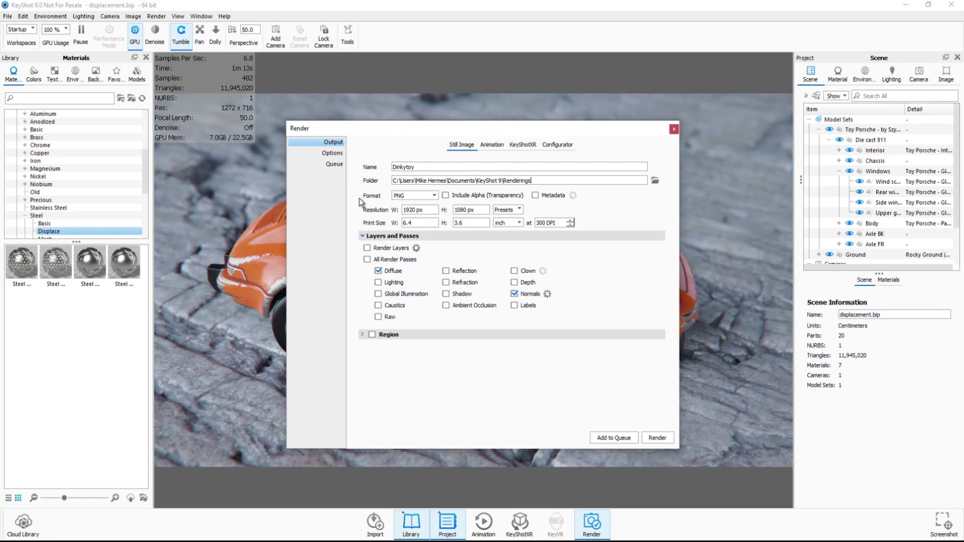
click(654, 182)
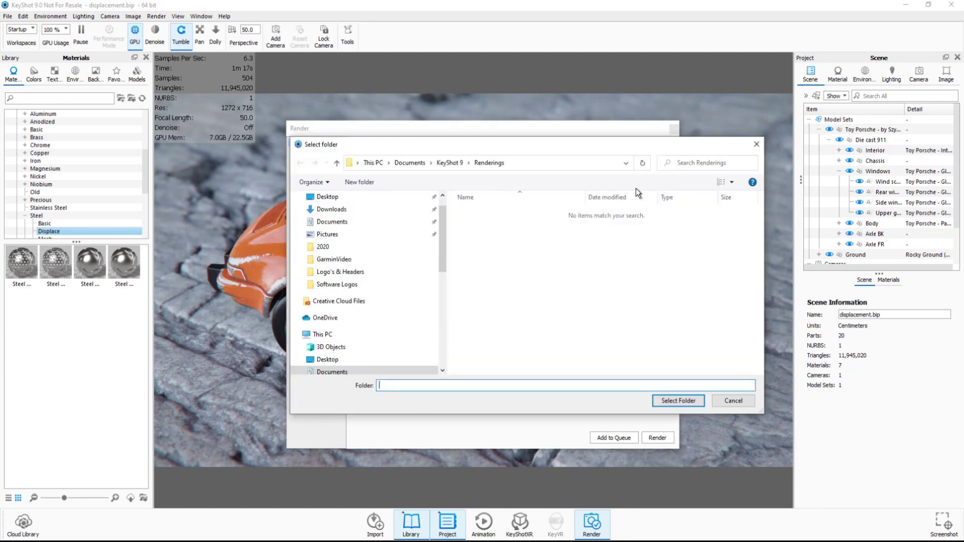
click(328, 197)
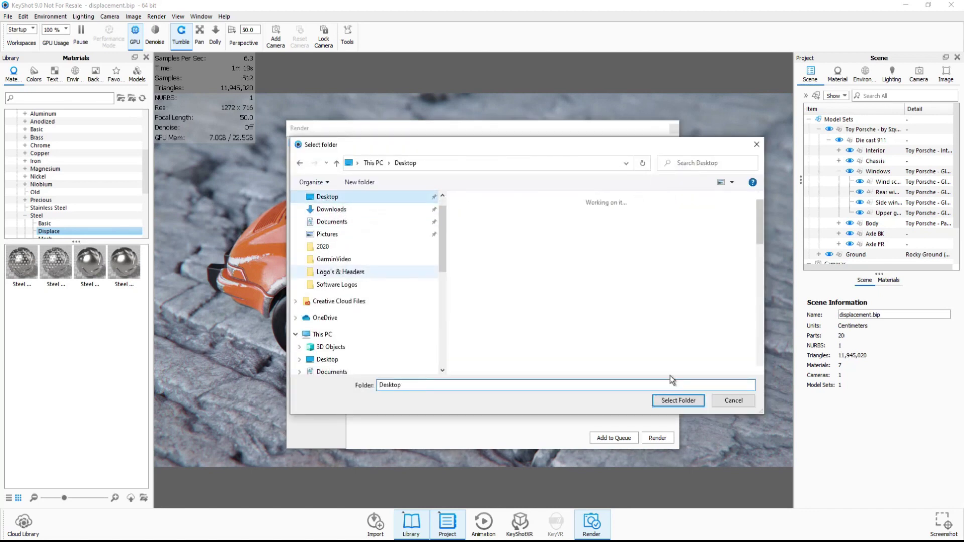
click(678, 401)
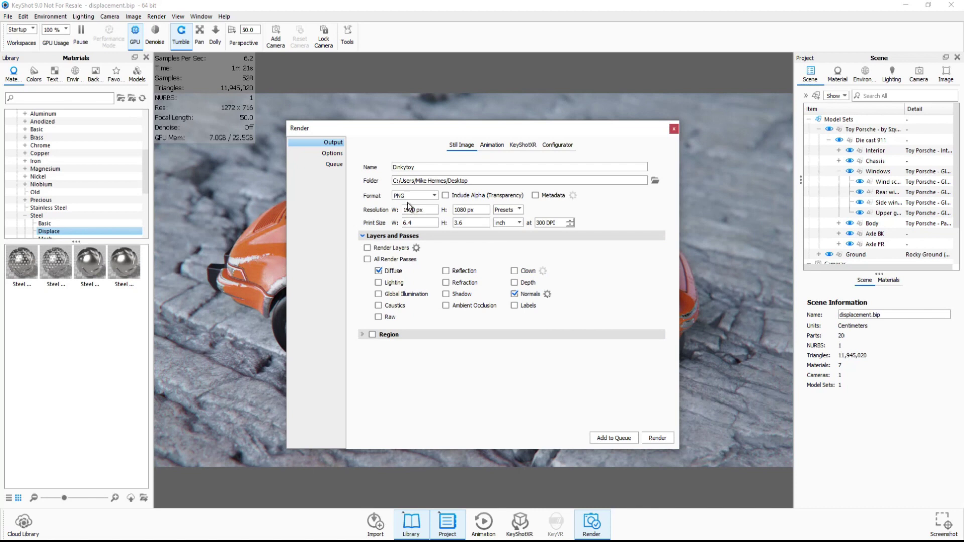
- Keep PNG as the output format and turn on Include Alpha (Transparency)
click(436, 199)
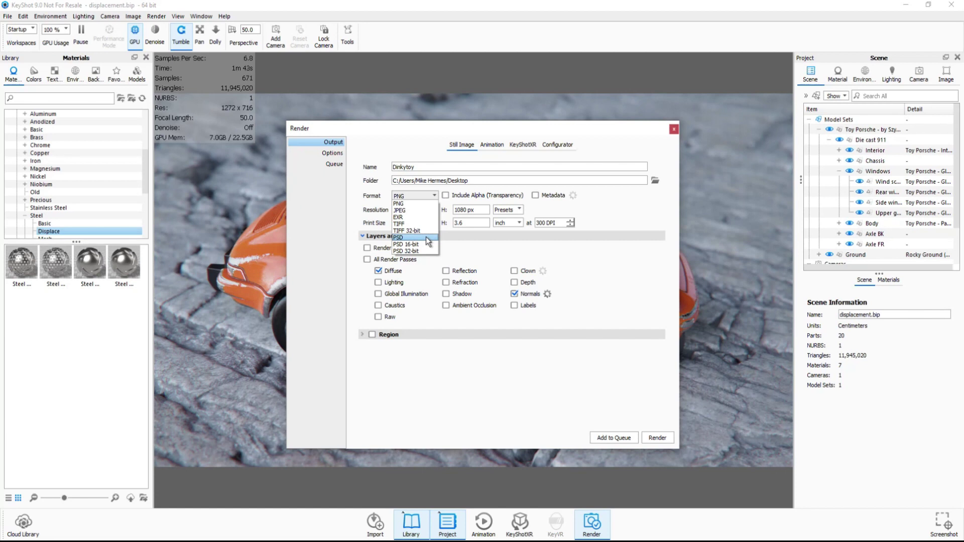
click(416, 205)
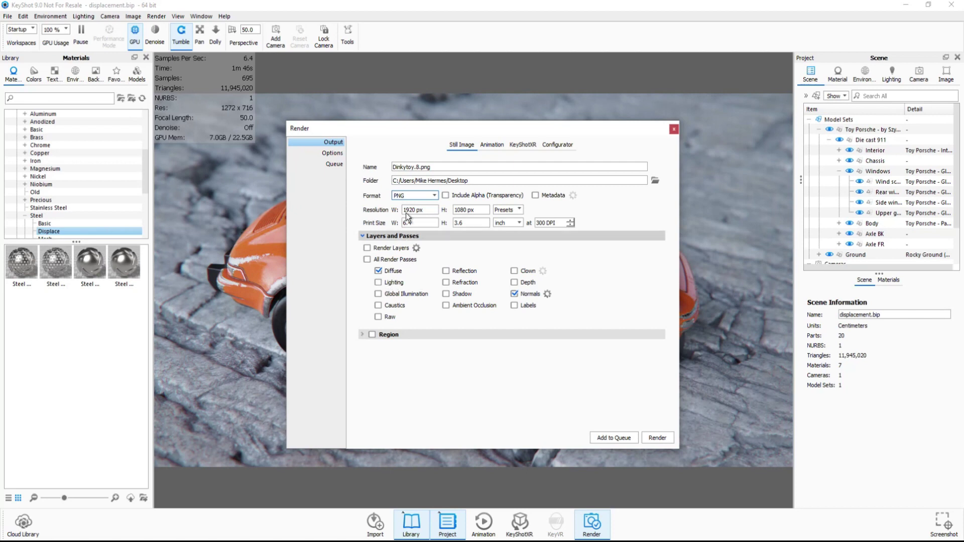
click(445, 195)
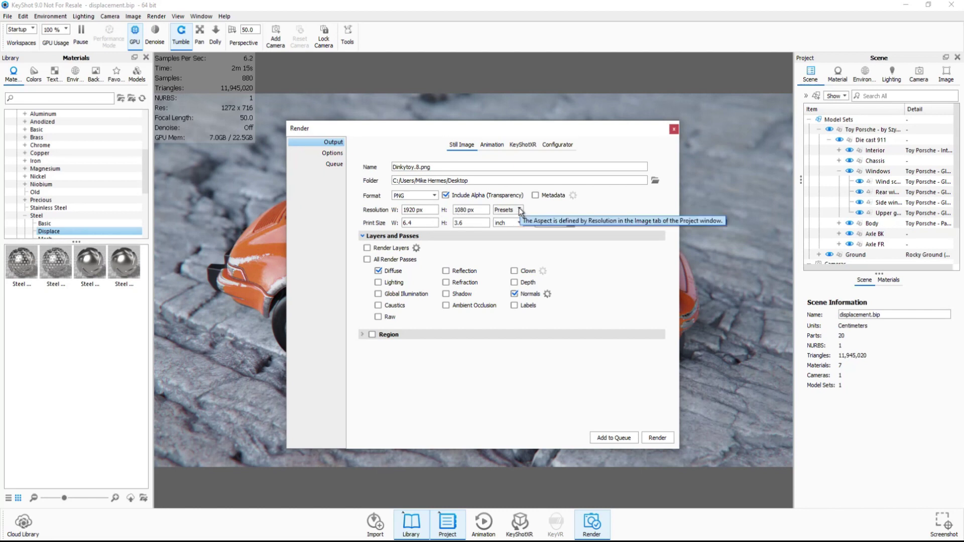
- Try the 7680×4320, 1600×900 and 1024×576 resolution presets
click(519, 210)
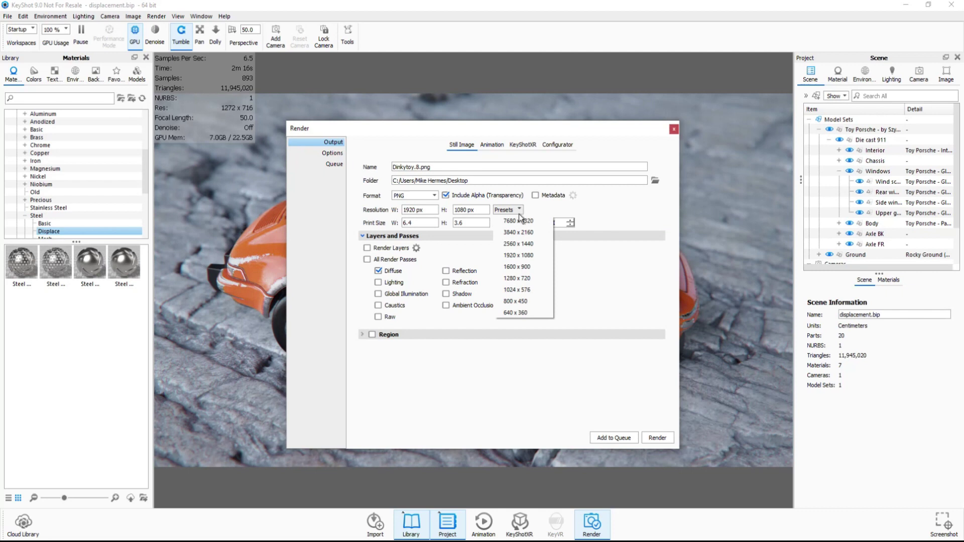
click(522, 224)
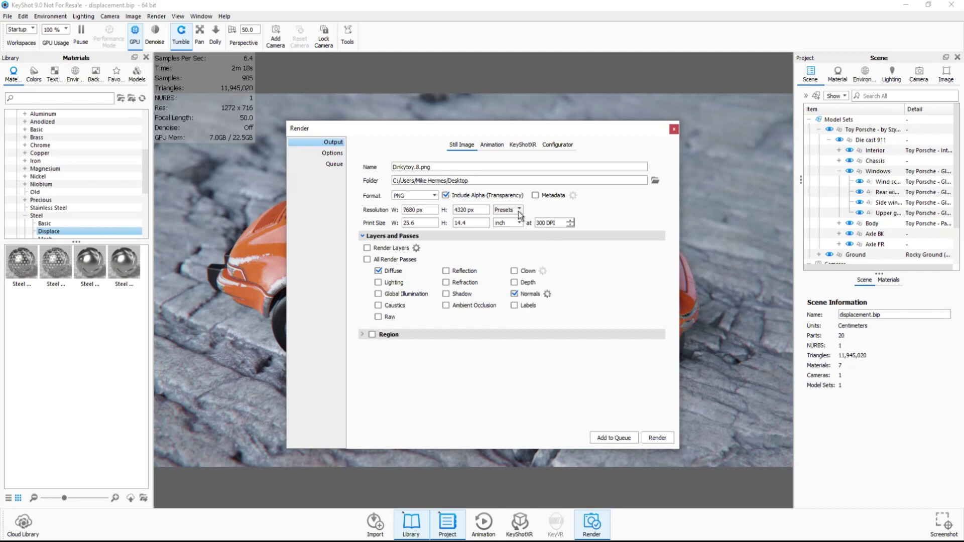
click(519, 210)
click(522, 267)
click(519, 210)
click(520, 288)
click(522, 209)
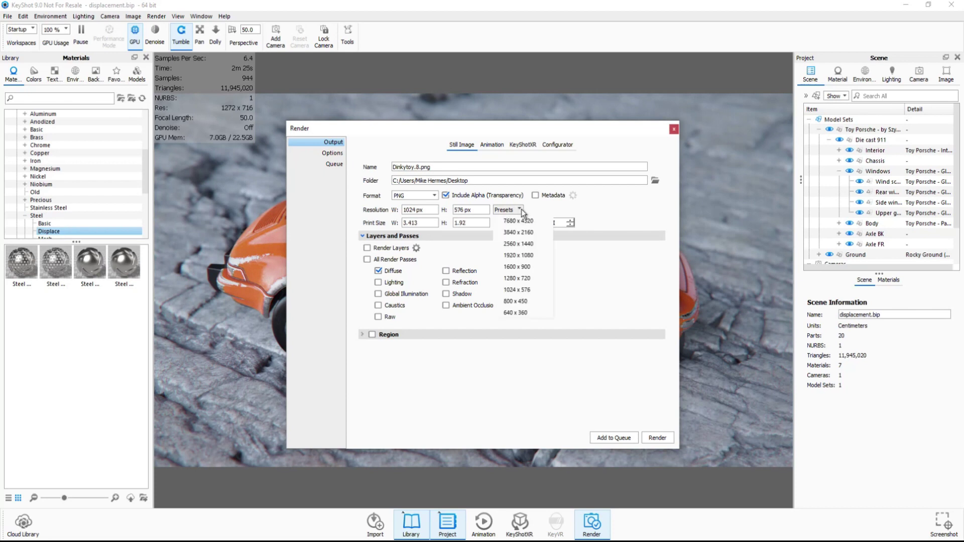
- Choose the 1920×1080 resolution preset and show the Project panel's Image settings
click(522, 255)
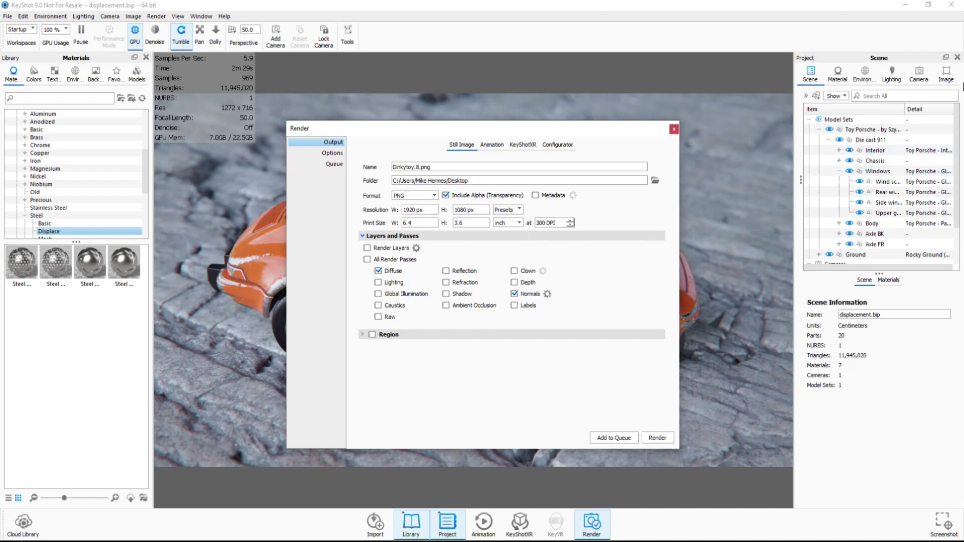
click(947, 74)
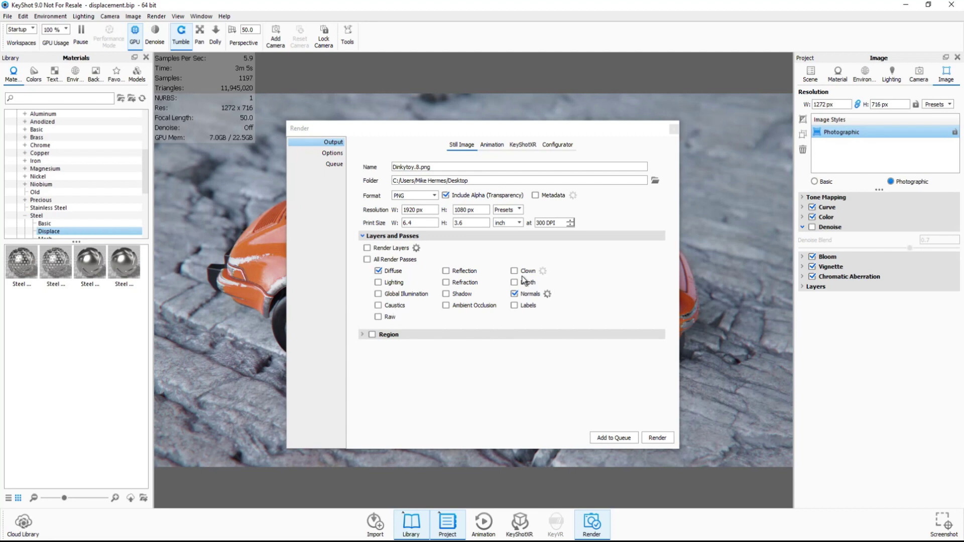
- Enable Render Layers and add a new render layer for the Wind screen part
click(368, 252)
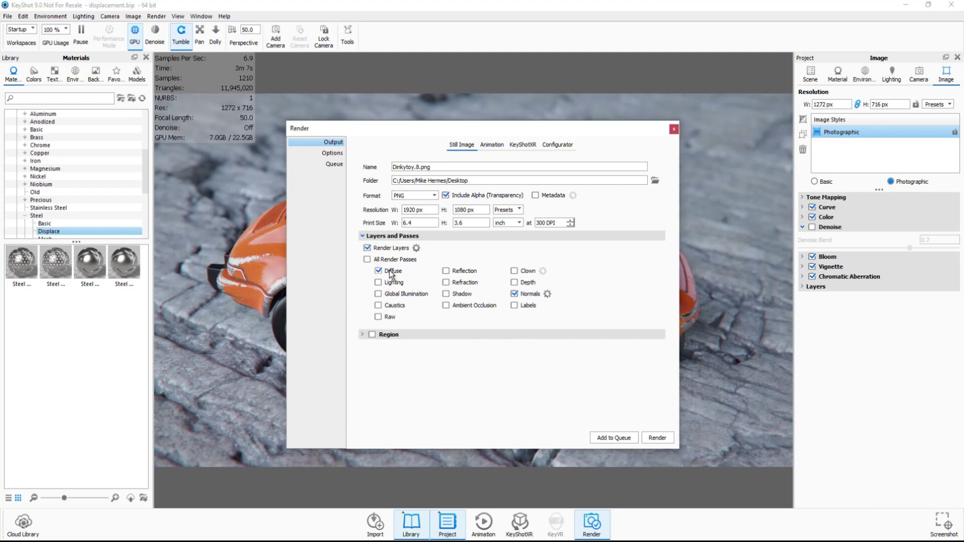
click(812, 76)
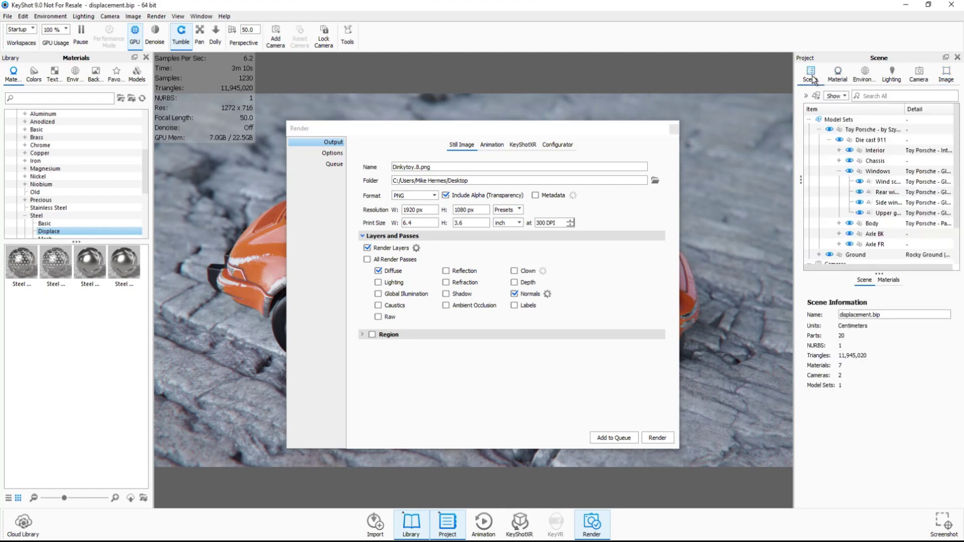
click(891, 181)
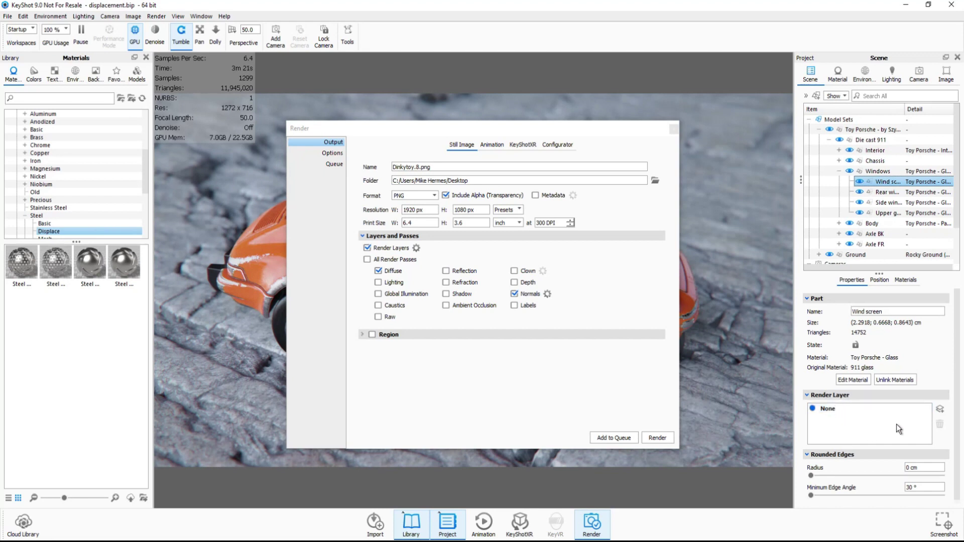
click(940, 411)
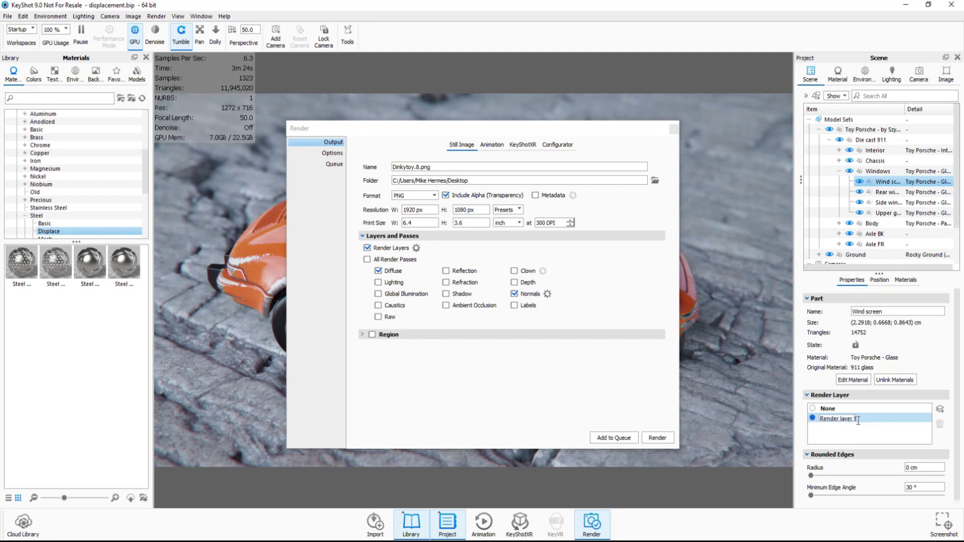
text(W)
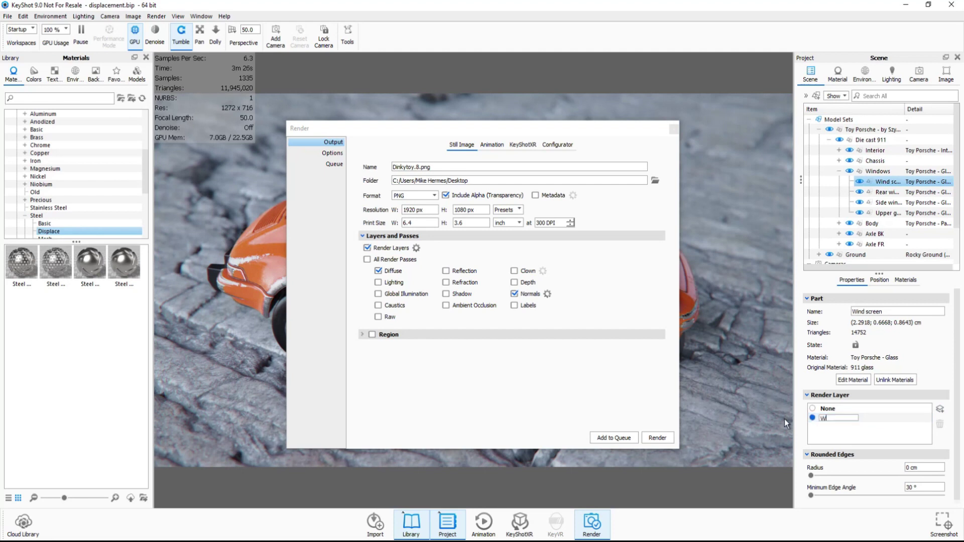
text(indow)
- Turn off the Normals pass and Render Layers, then view the render Options page
click(514, 294)
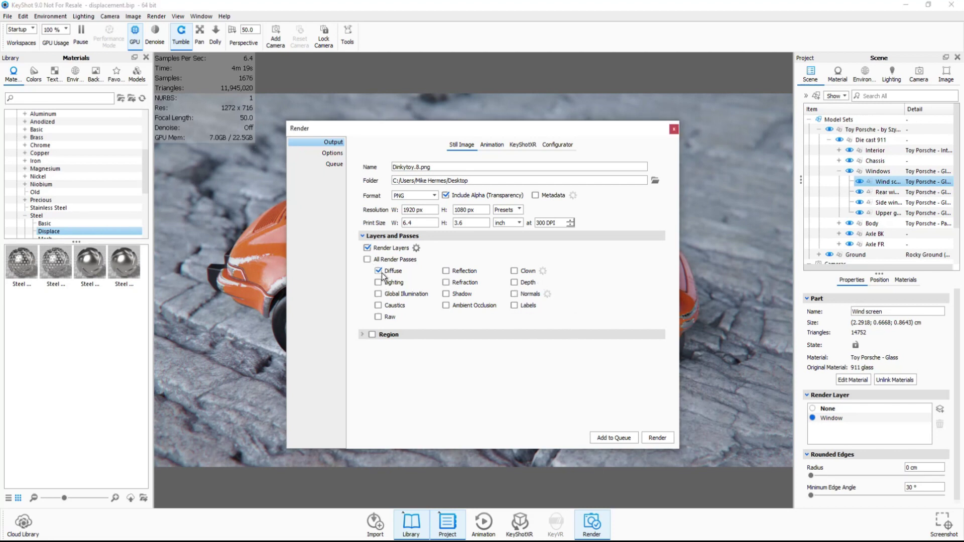
click(366, 247)
click(333, 154)
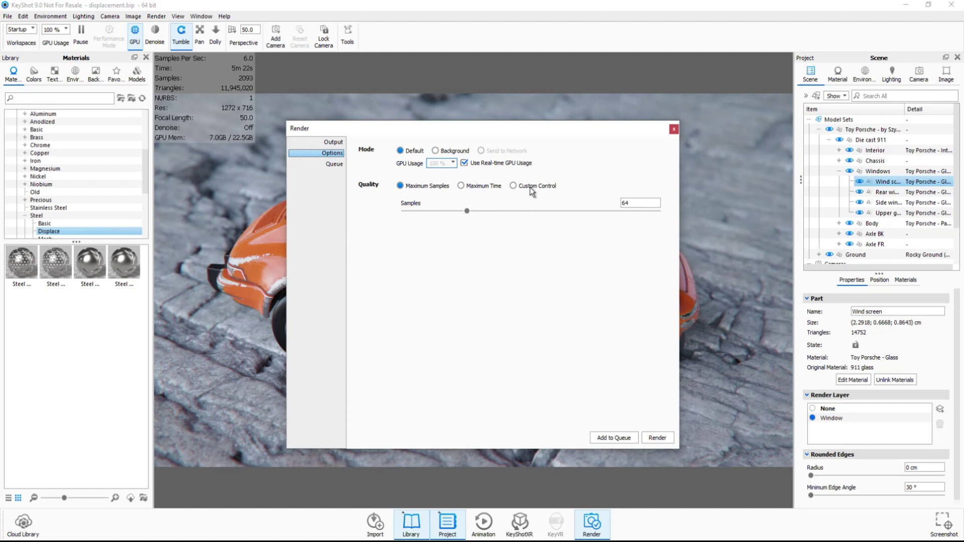
click(515, 187)
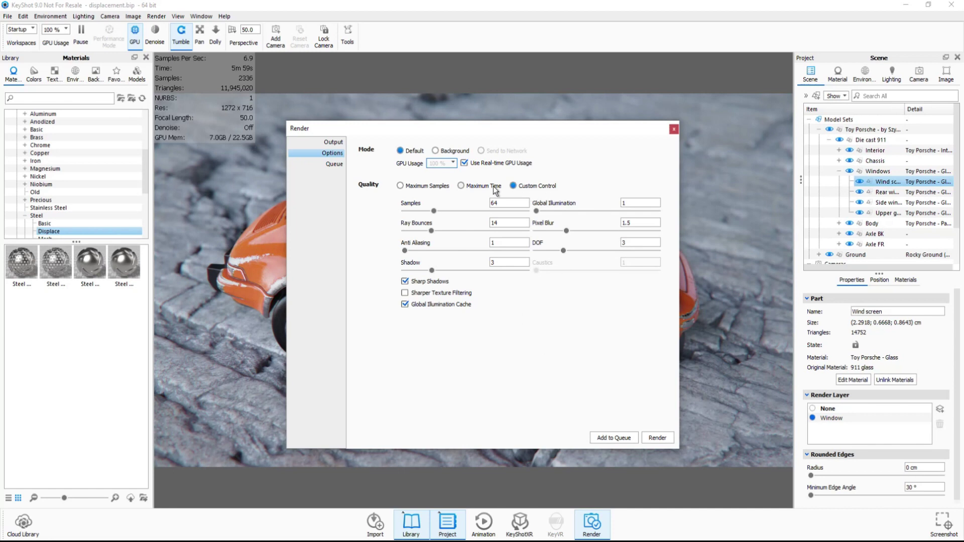
click(474, 186)
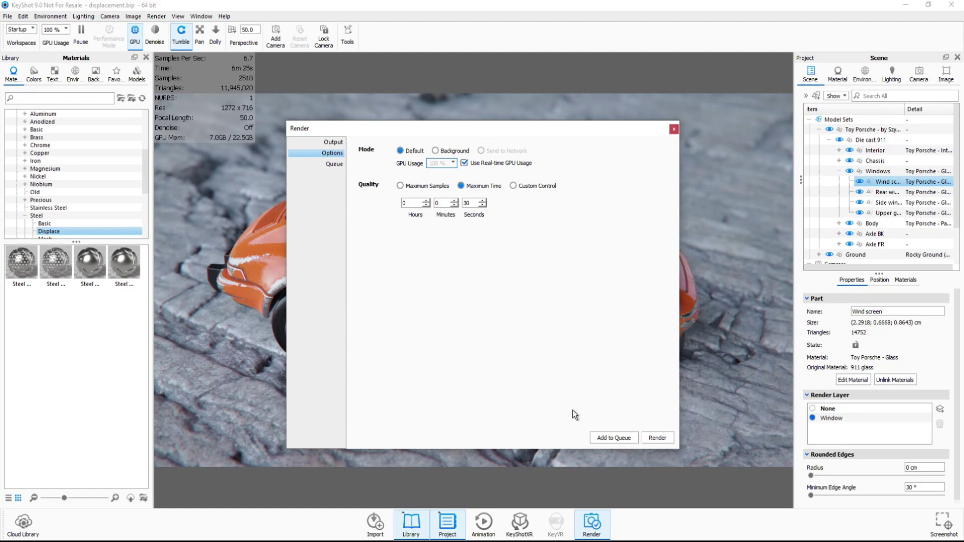
click(400, 186)
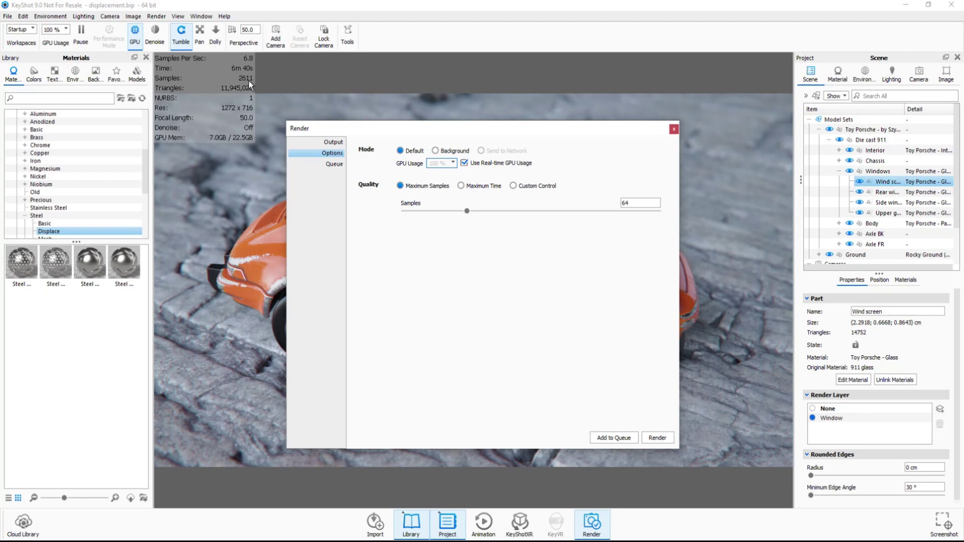
- Turn off GPU Mode so KeyShot renders on the CPU, then reopen the Render settings
click(673, 128)
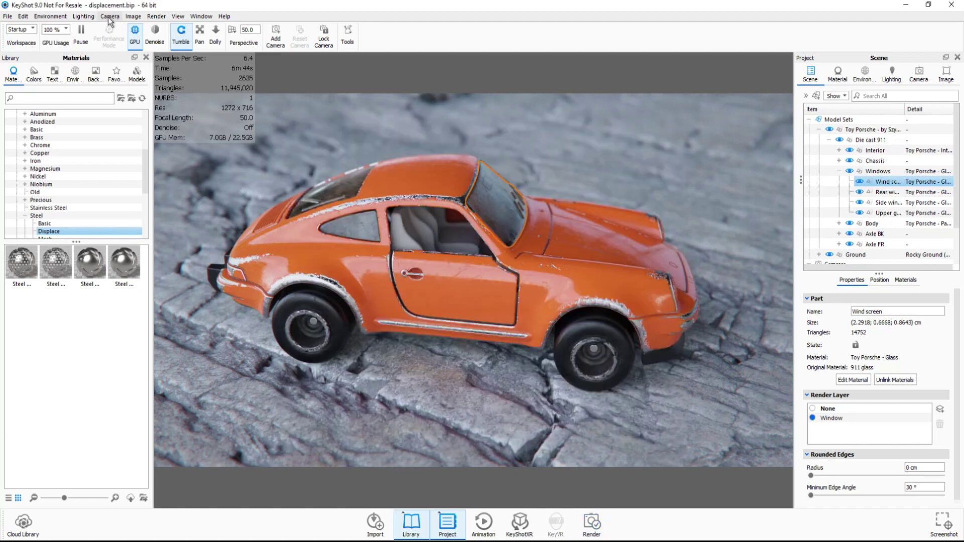
click(156, 15)
mouse_move(169, 55)
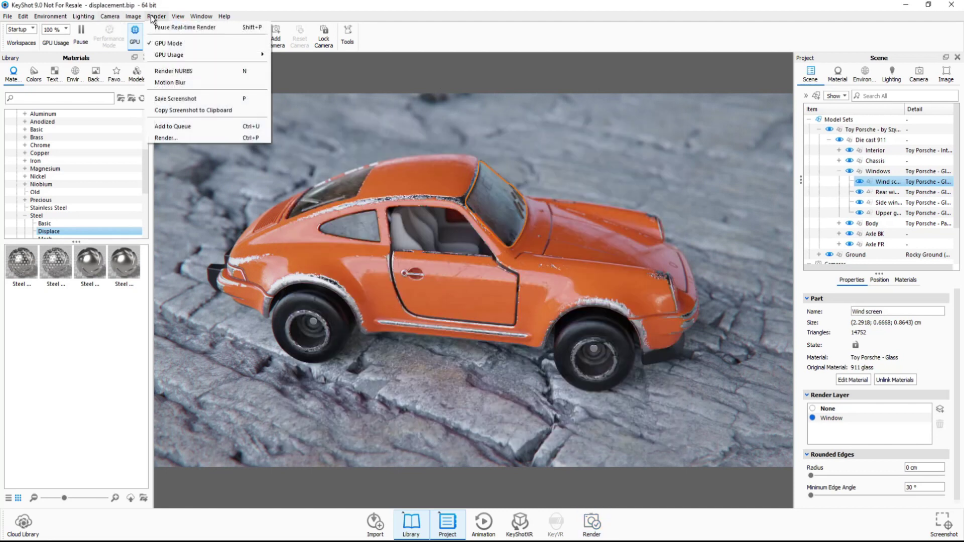
click(173, 44)
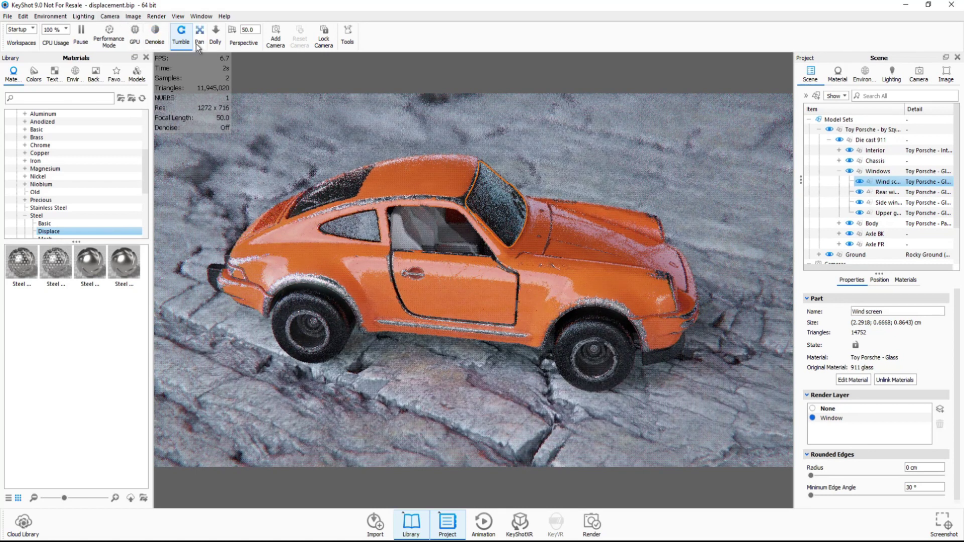
click(148, 17)
click(183, 138)
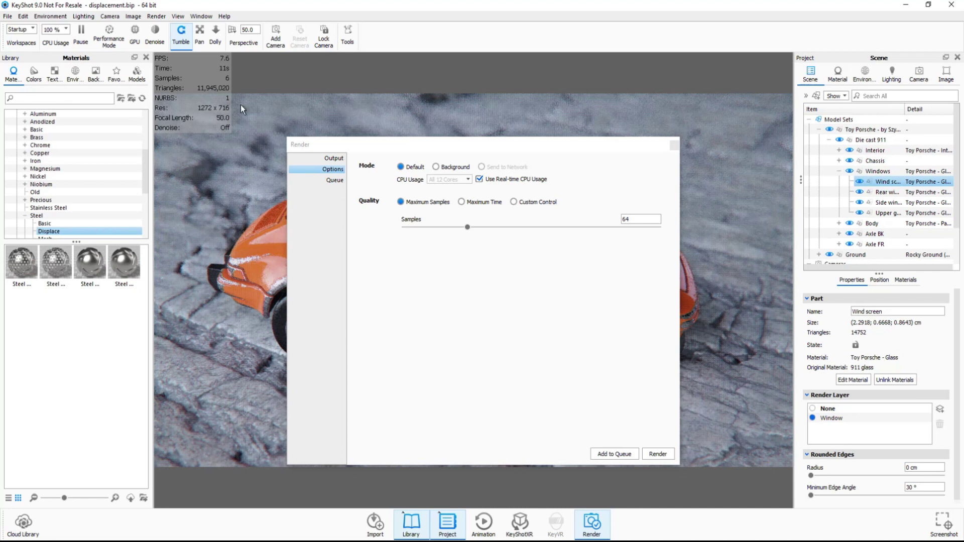
- Check the Output and Options pages, and keep Real-time CPU Usage on all cores
click(338, 161)
click(336, 170)
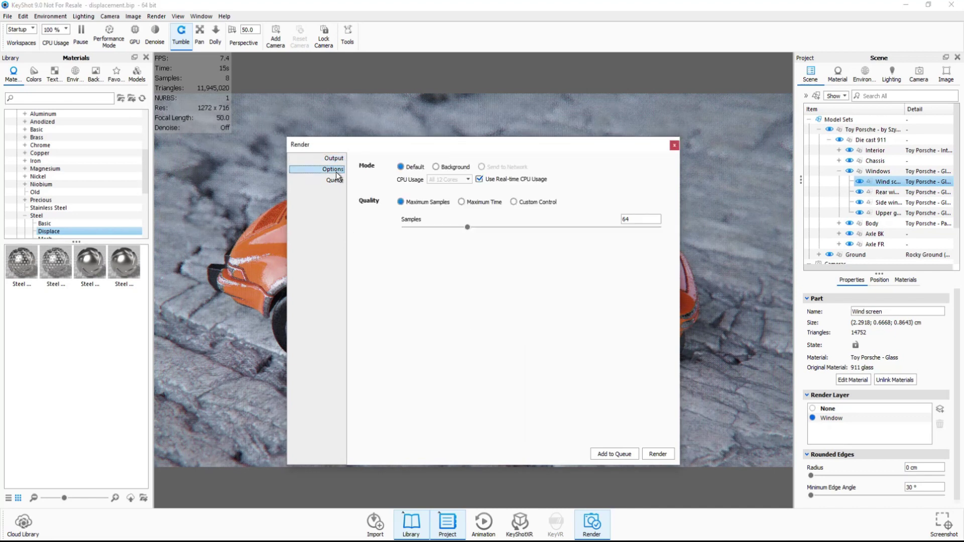
click(478, 179)
click(467, 180)
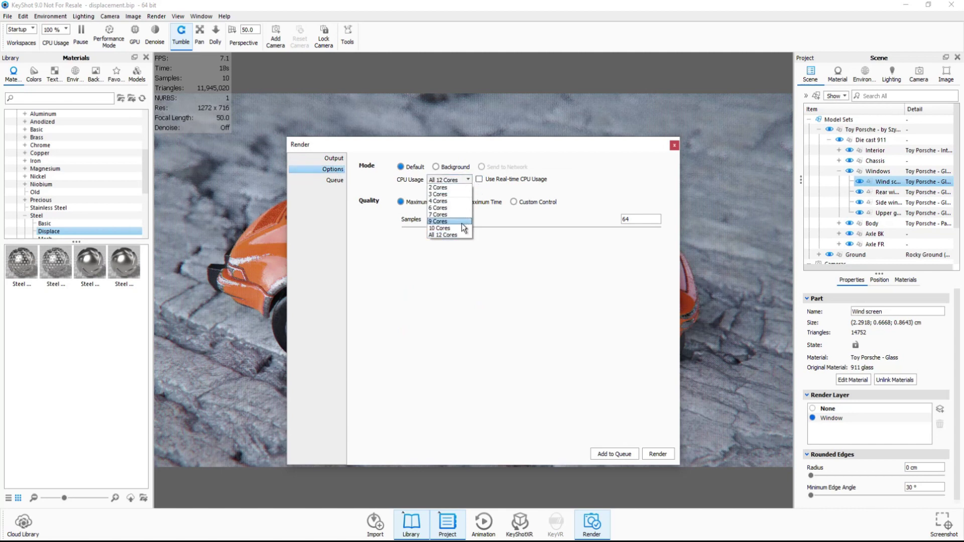
click(452, 180)
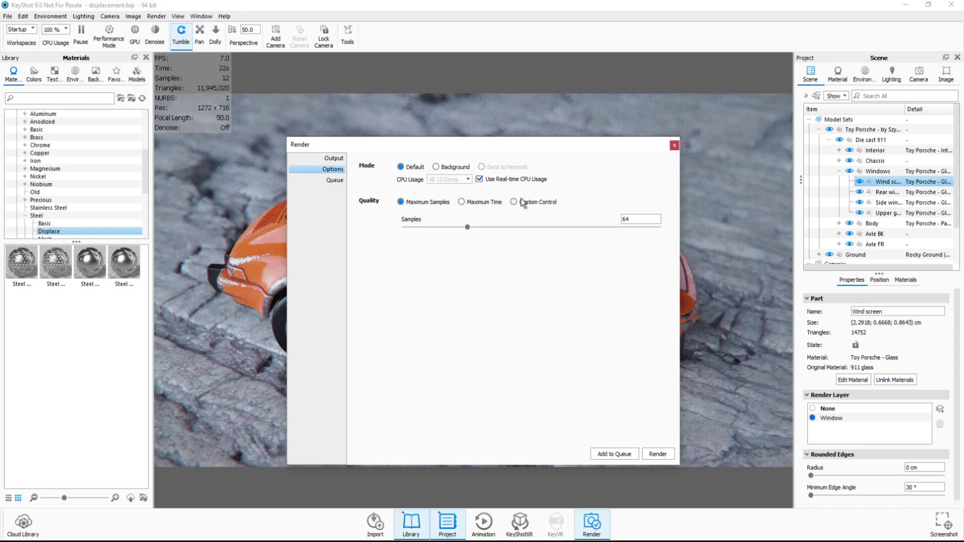
- Try time-limited quality, return to Maximum Samples at 64, and move the dialog lower right
click(531, 202)
click(482, 204)
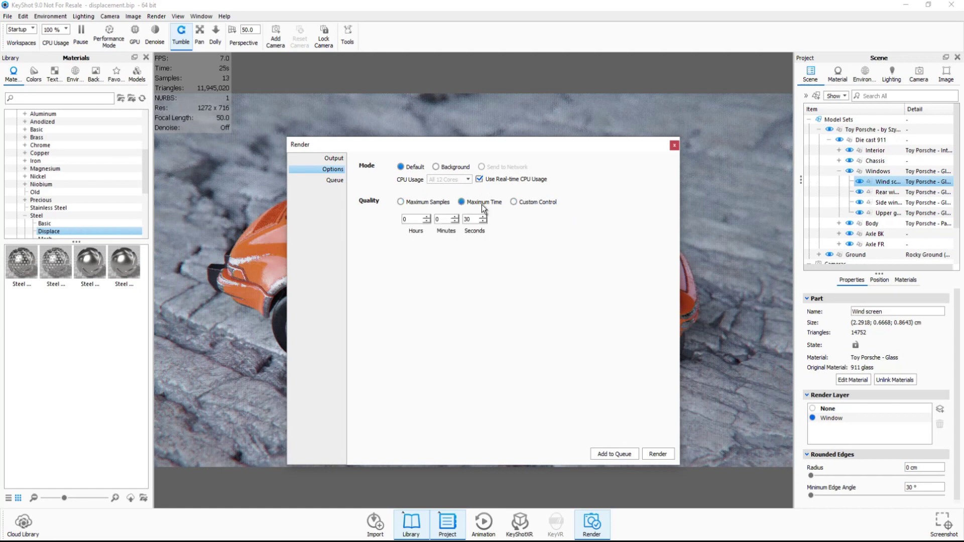
click(412, 203)
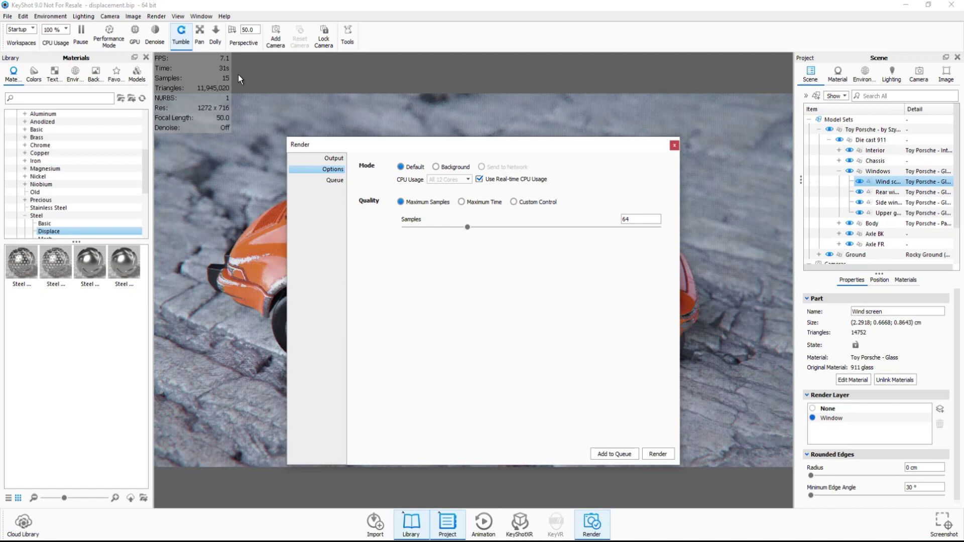
mouse_move(463, 144)
mouse_down()
mouse_move(562, 322)
mouse_move(500, 218)
mouse_move(457, 342)
mouse_move(597, 373)
mouse_move(619, 353)
mouse_move(639, 374)
mouse_up()
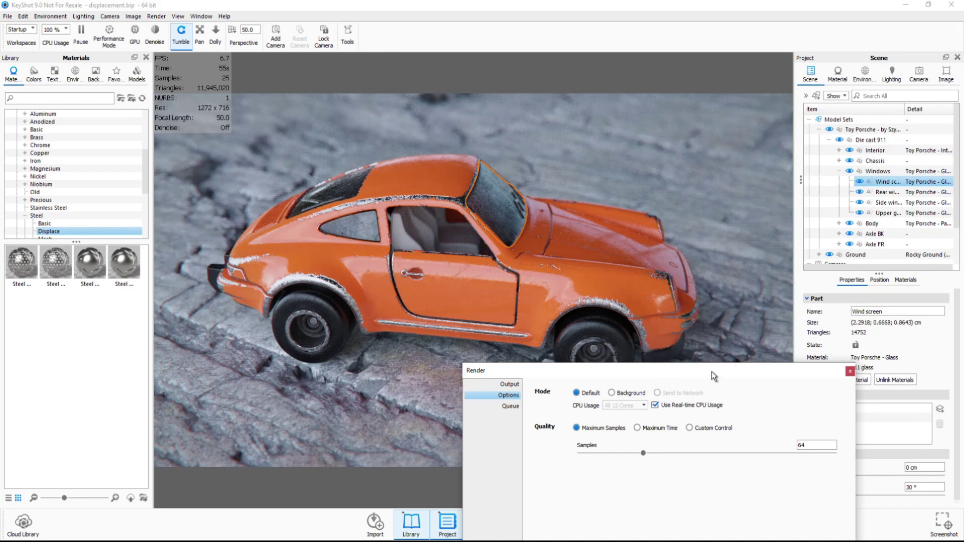
- Set Samples to 240 and view the queue's single 1920×1080 PNG job 'displacement'
mouse_move(711, 371)
mouse_down()
mouse_move(525, 199)
mouse_move(533, 288)
mouse_up()
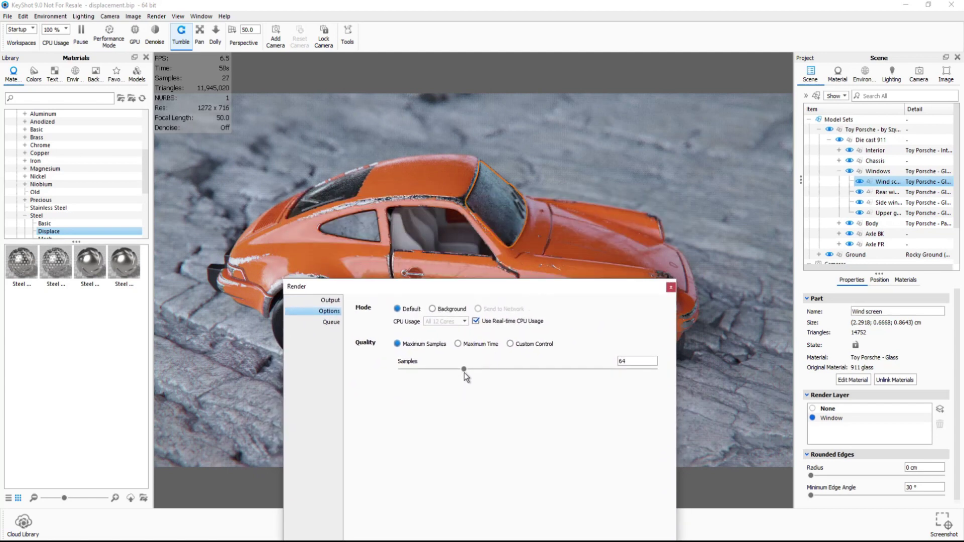
drag(466, 371, 557, 369)
mouse_move(608, 287)
mouse_down()
mouse_move(644, 116)
mouse_move(652, 133)
mouse_up()
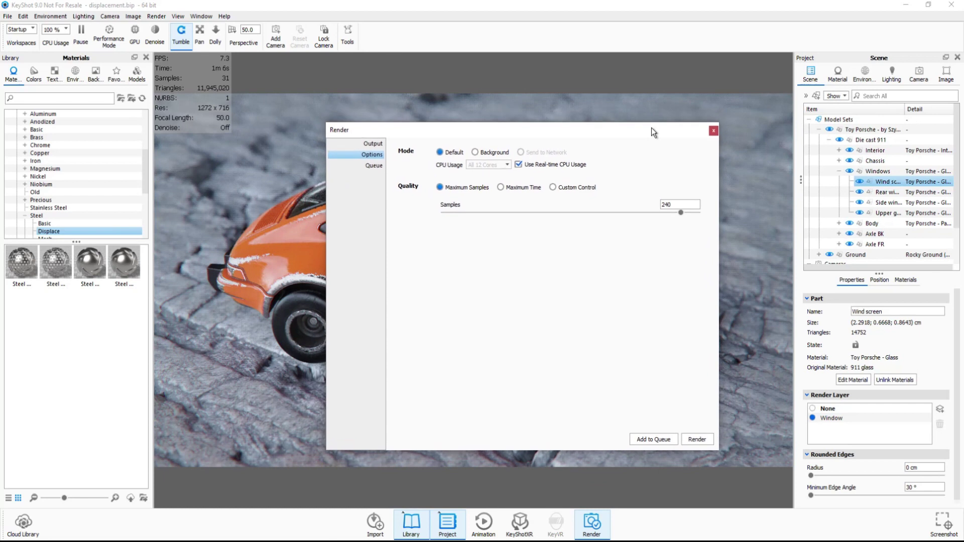
click(374, 167)
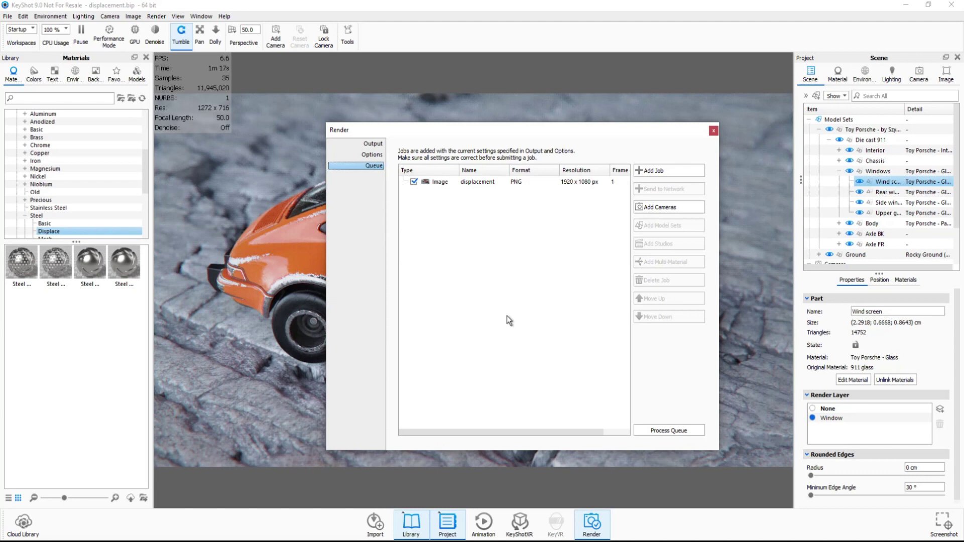
- From the Output page, start the 1920×1081 still render of Dinkytoy.8.png in its own window
click(373, 144)
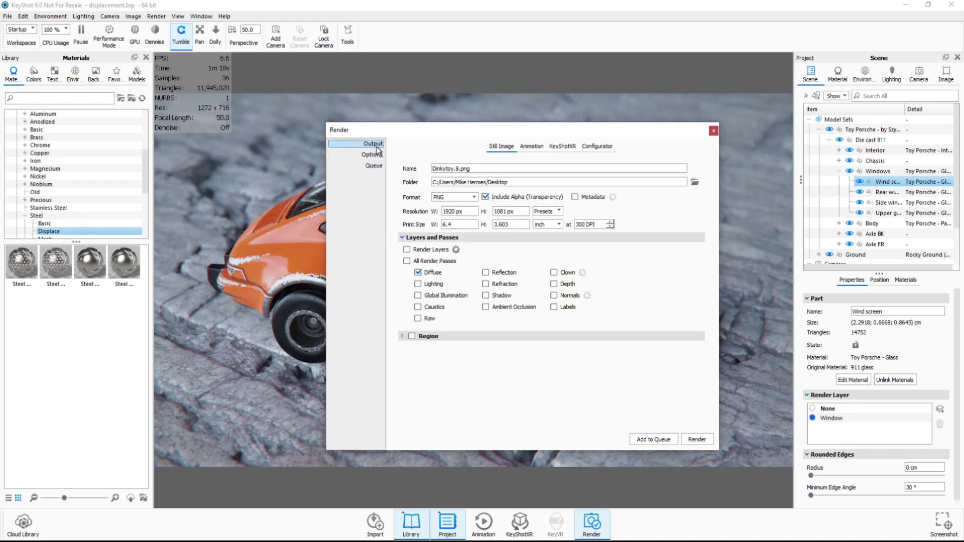
click(697, 439)
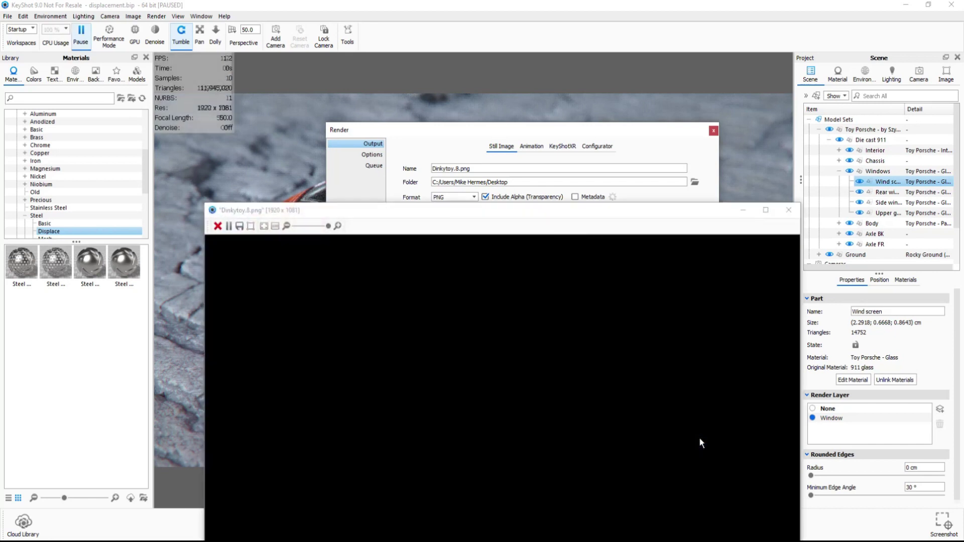